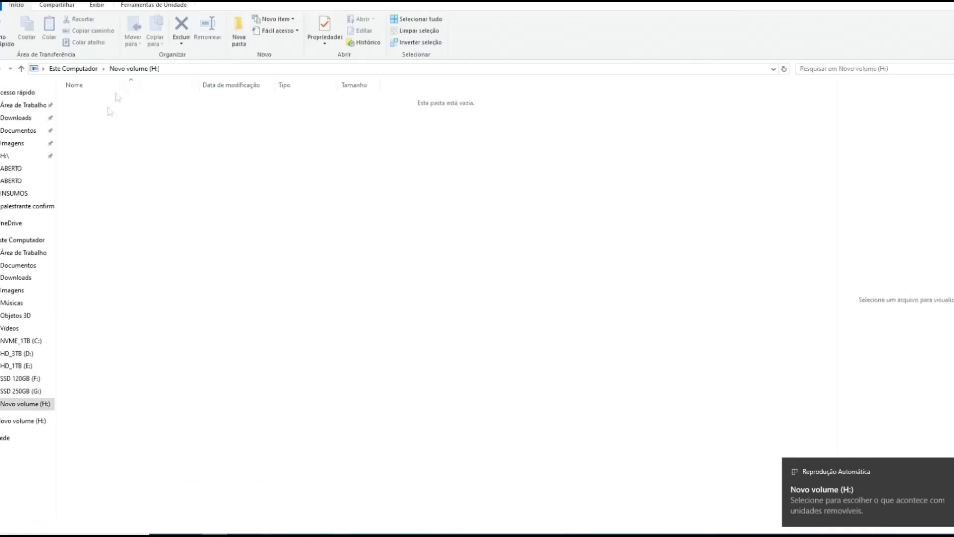
Go back in File Explorer from the empty Novo volume (H:) drive
key(alt+Left)
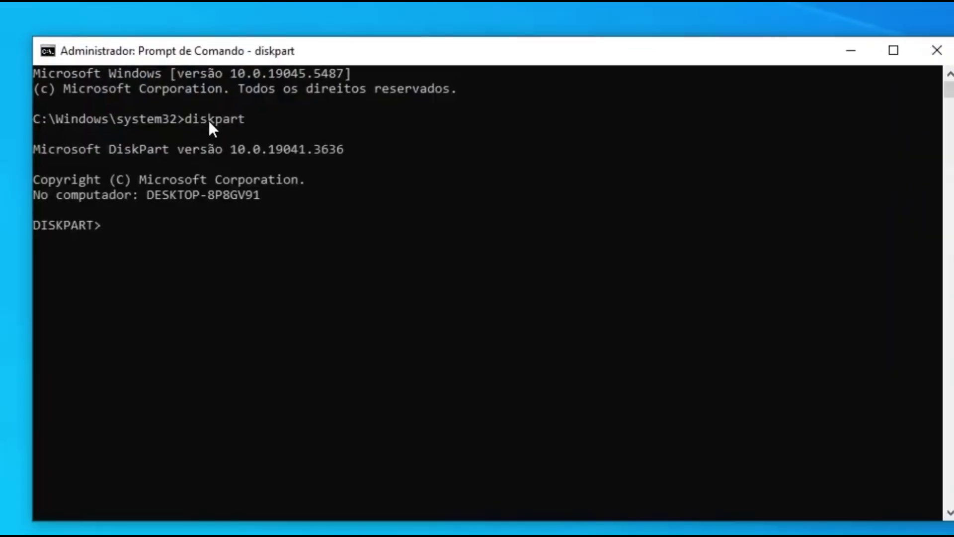
Try listing disks in DiskPart with 'listdisk' and 'lis', then bring up the Run box
text(listdisk)
key(Return)
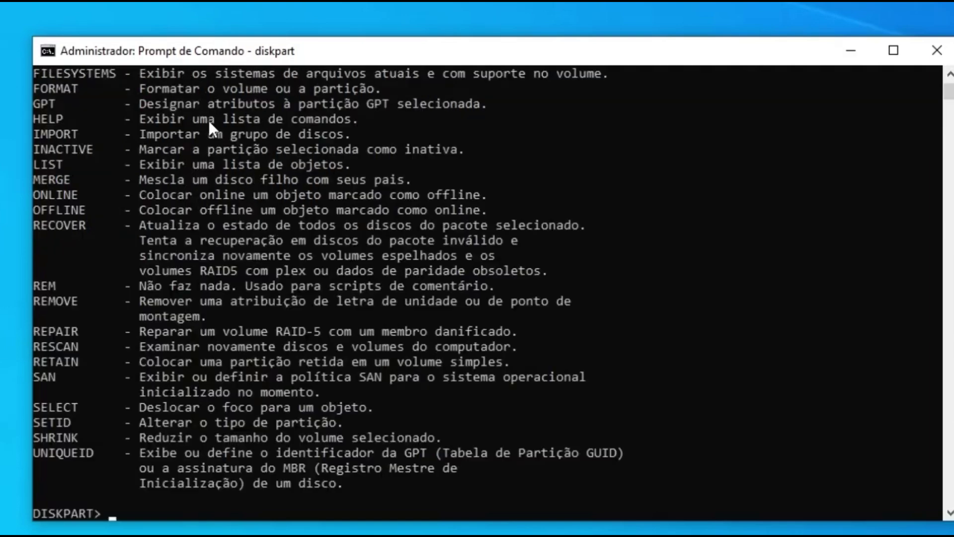
scroll(204, 149, up, 10)
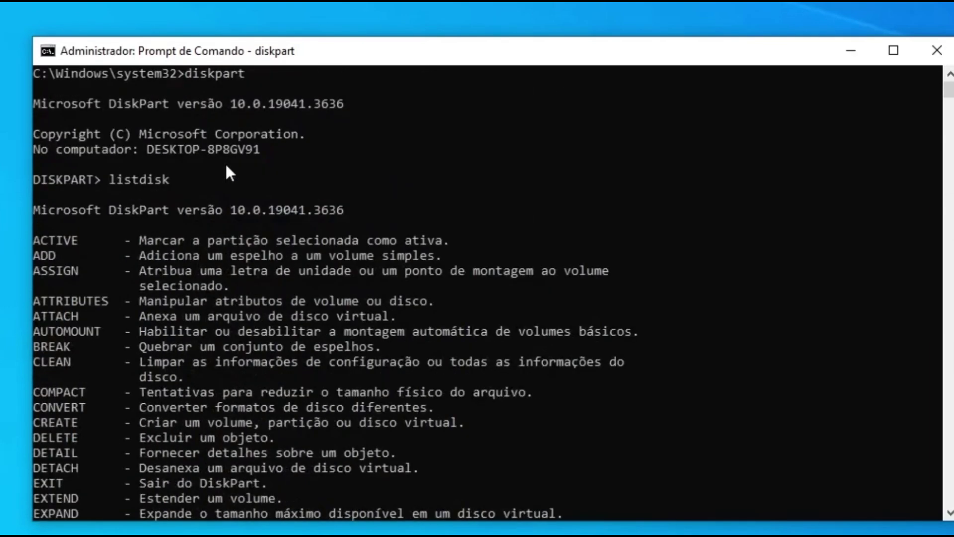
text(lis)
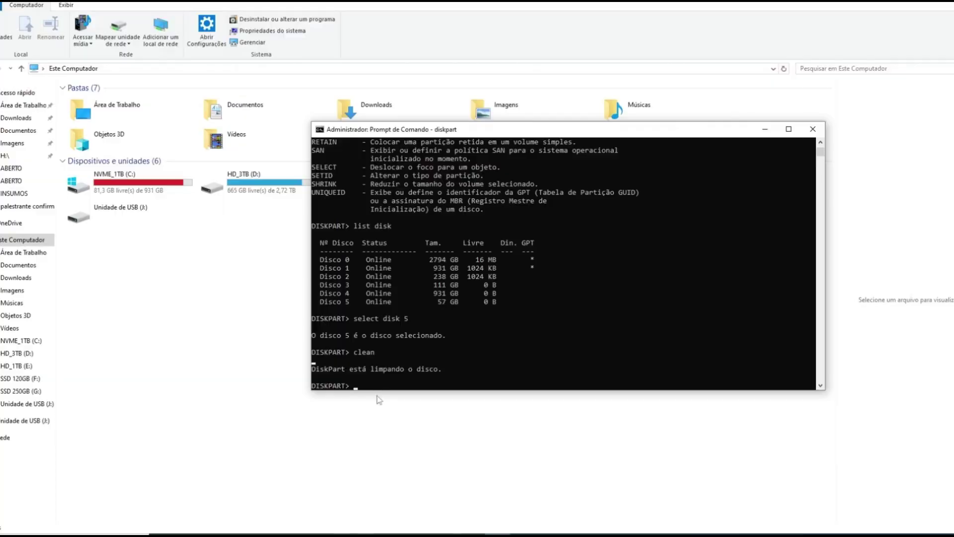
key(super+r)
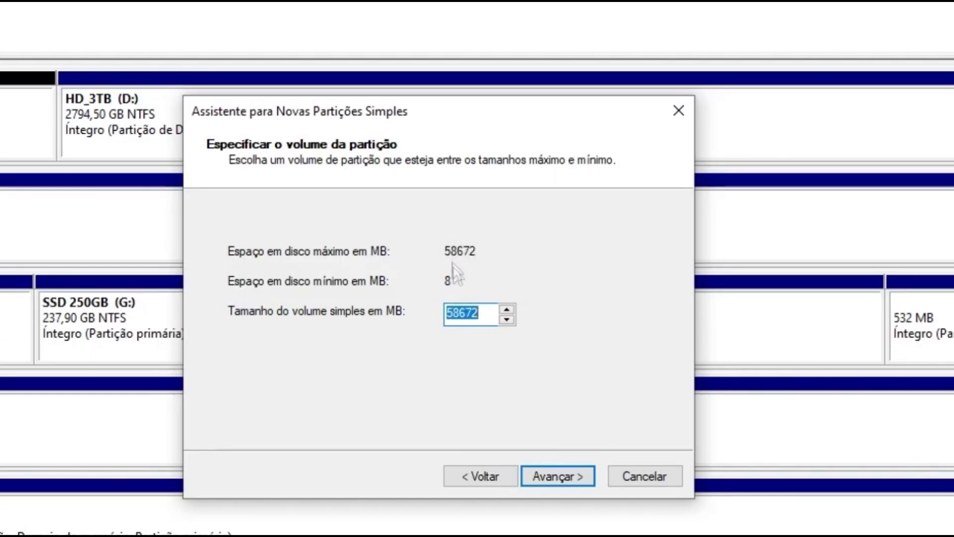
Keep the full 58672 MB size and drive letter H in the New Simple Volume wizard
click(541, 478)
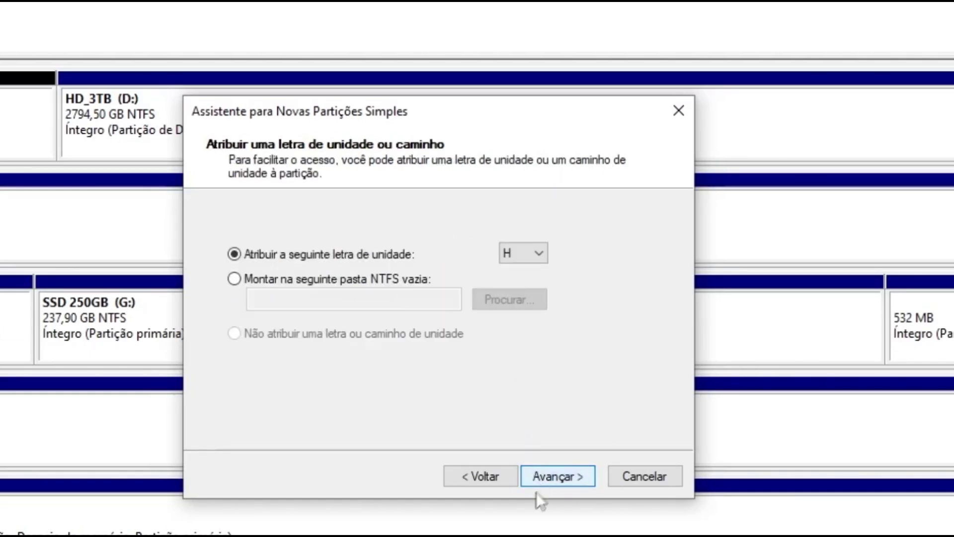
click(526, 258)
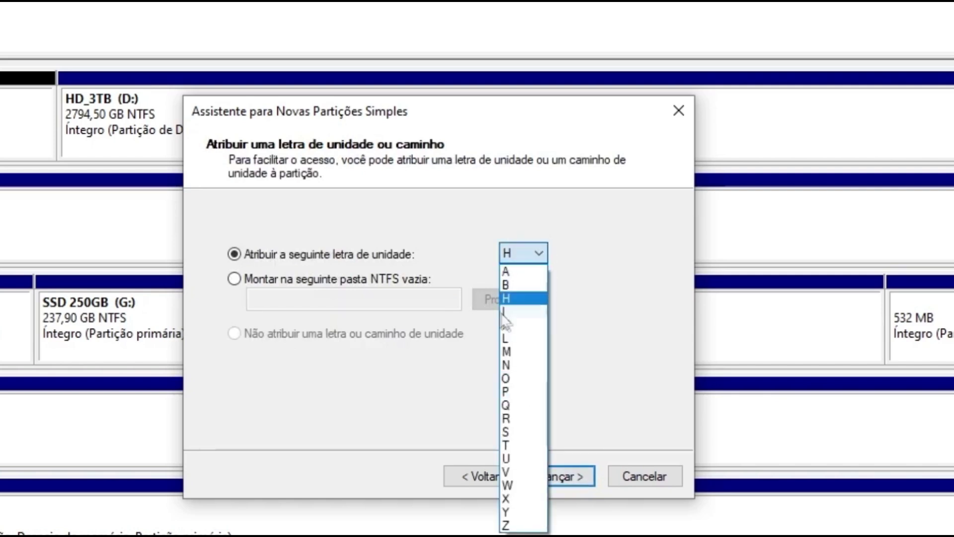
click(528, 231)
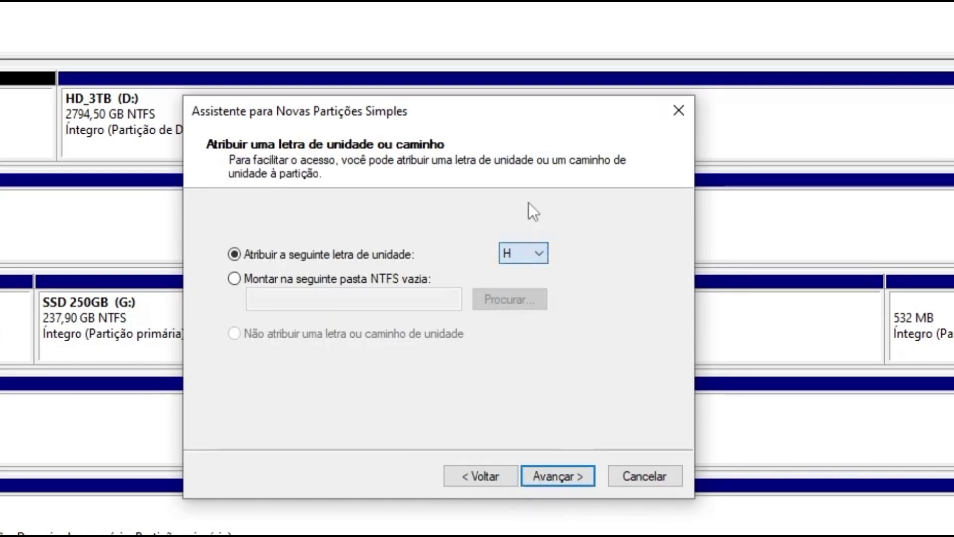
click(570, 479)
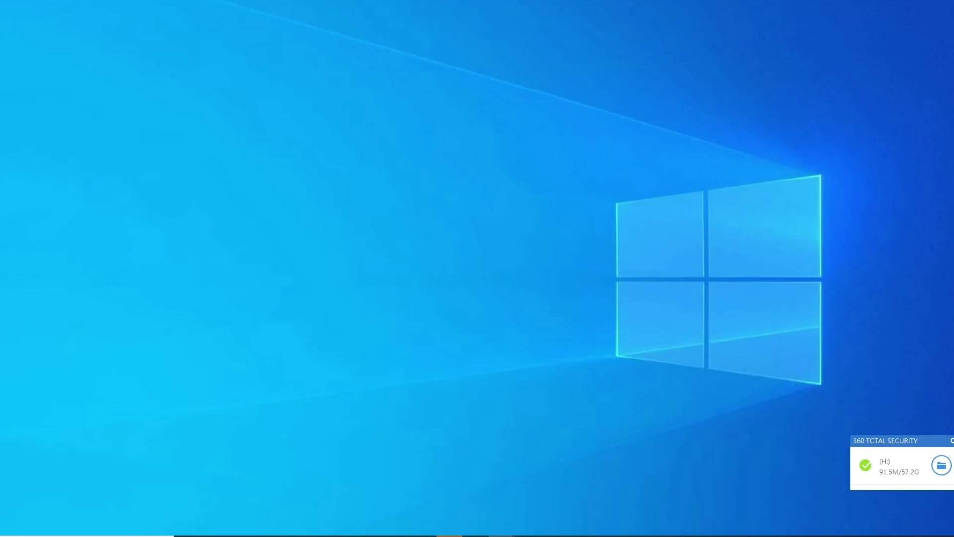
Launch Disk Management by running diskmgmt.msc from the Run box
key(super+r)
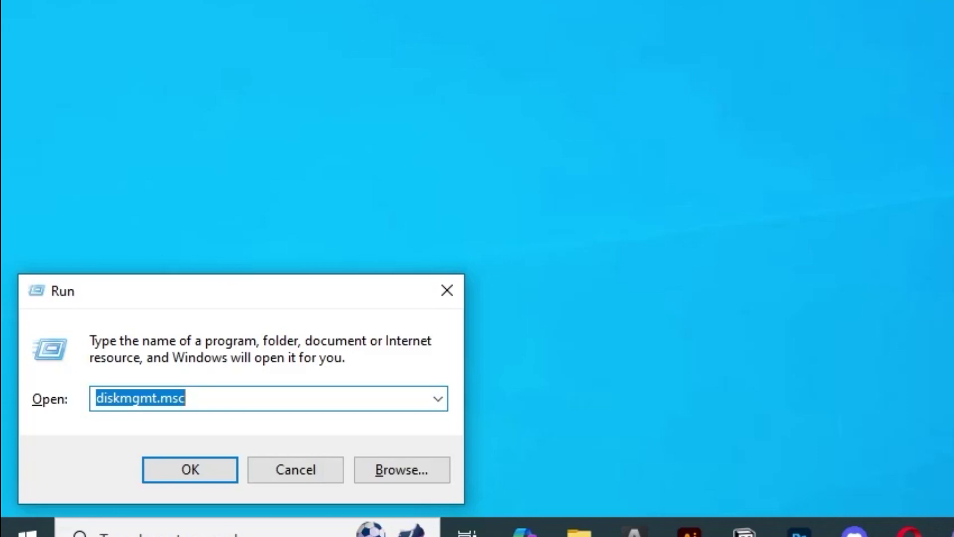
text(diskm)
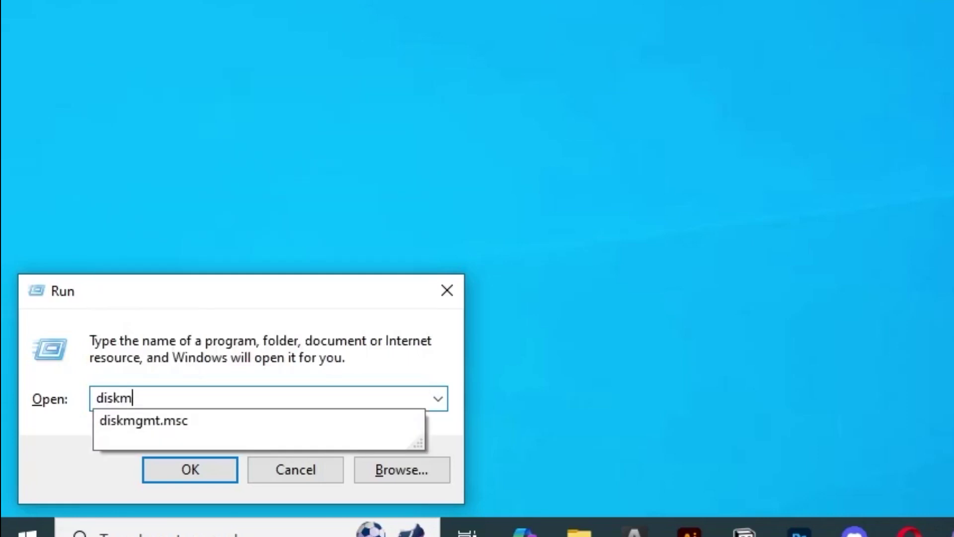
text(gmt.msc)
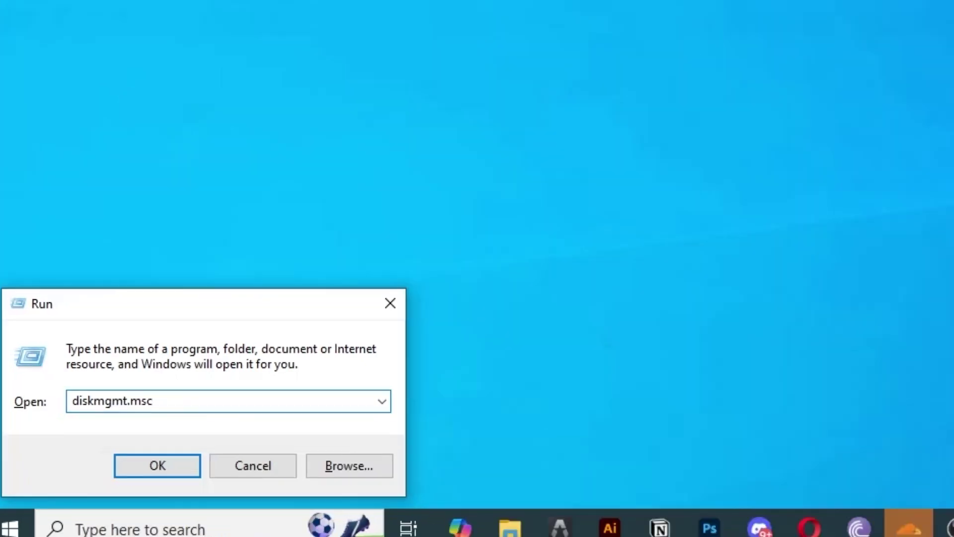
key(Return)
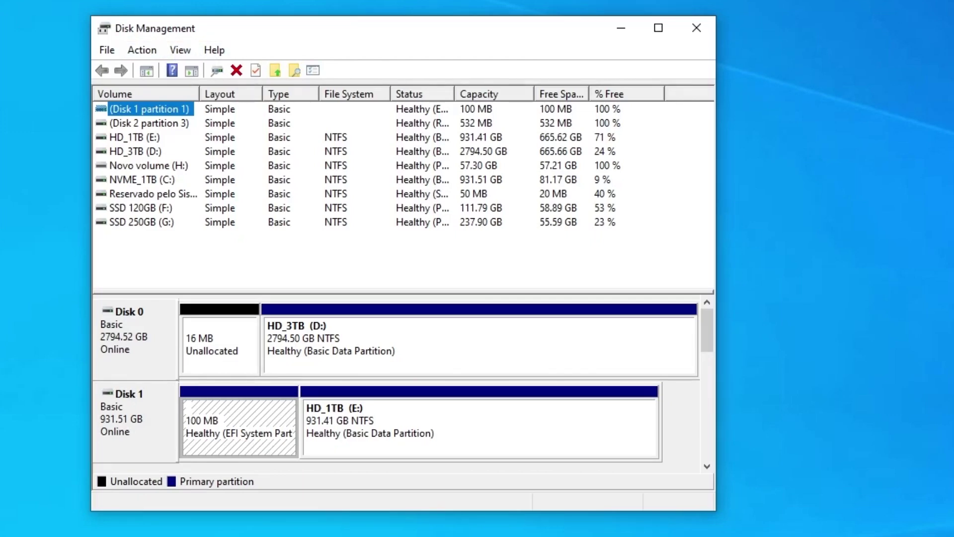
Maximize the Disk Management window so every disk, including Disk 5, is visible
click(659, 29)
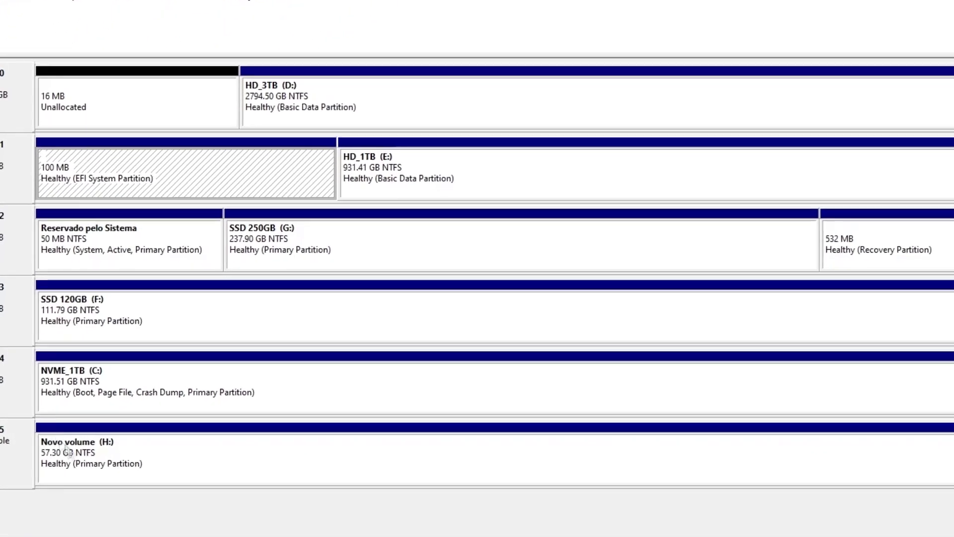
Start deleting Novo volume (H:), back out, and reopen its context menu
right_click(70, 452)
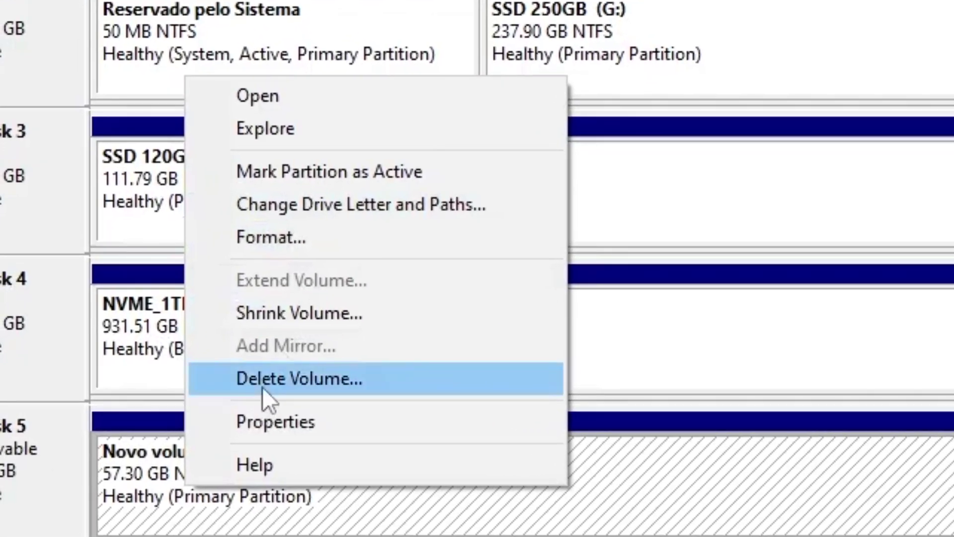
click(263, 387)
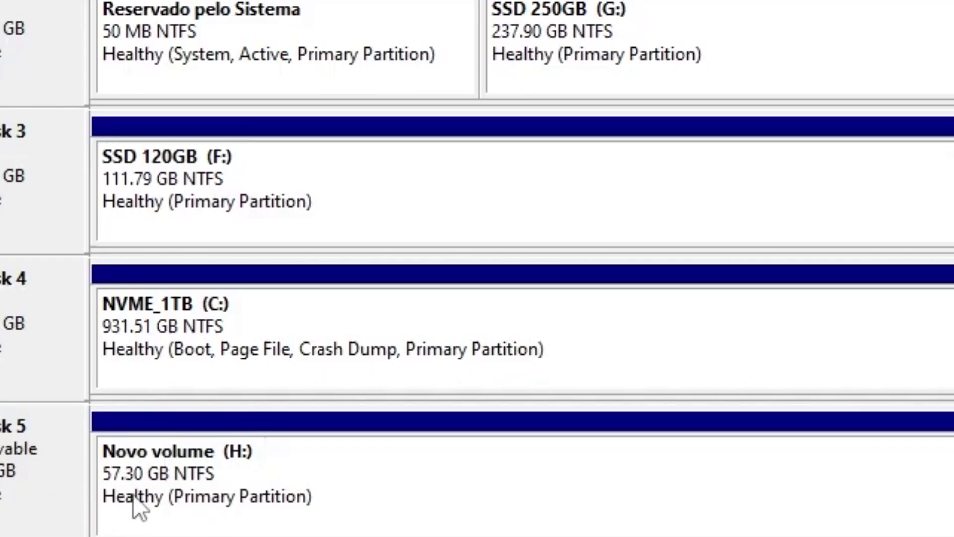
right_click(134, 501)
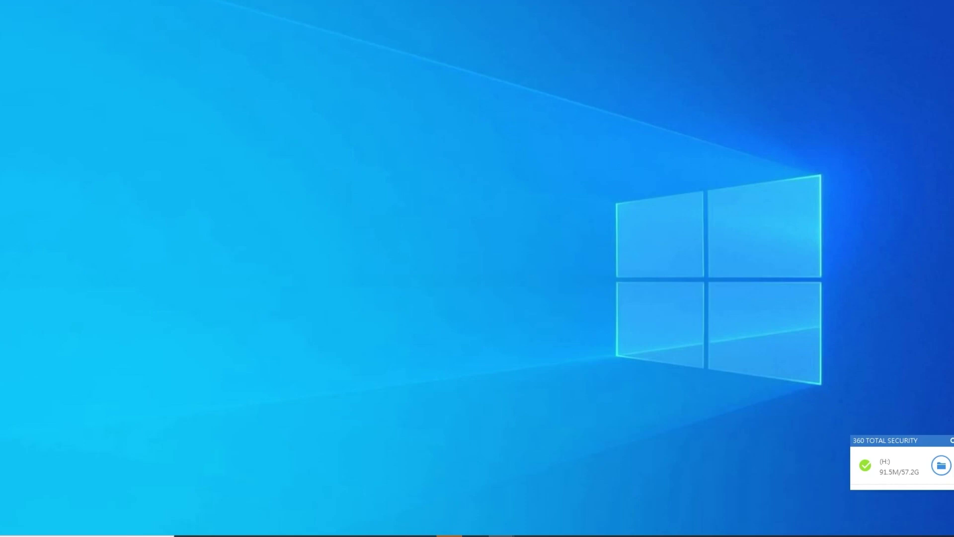
Launch Command Prompt as administrator from a Start search for cmd
key(super)
text(cmd)
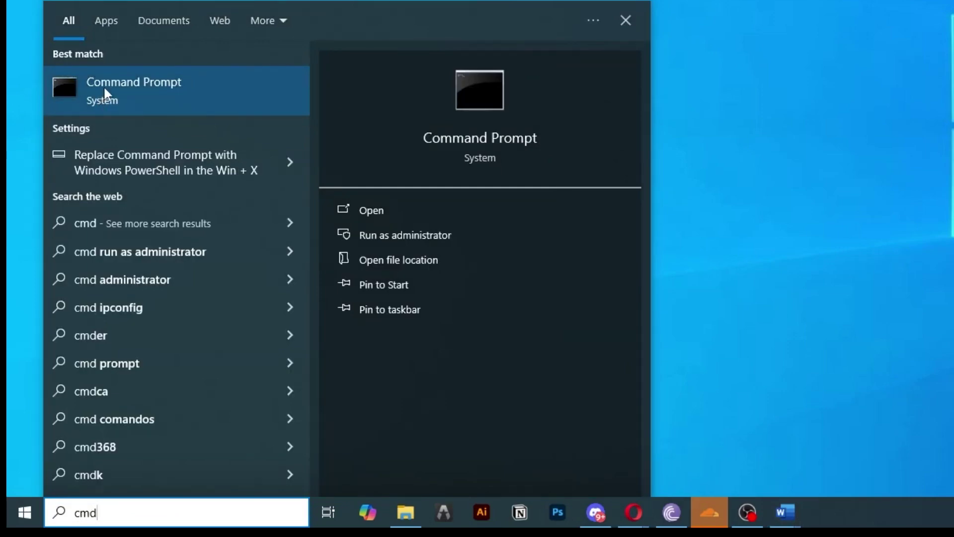
right_click(105, 90)
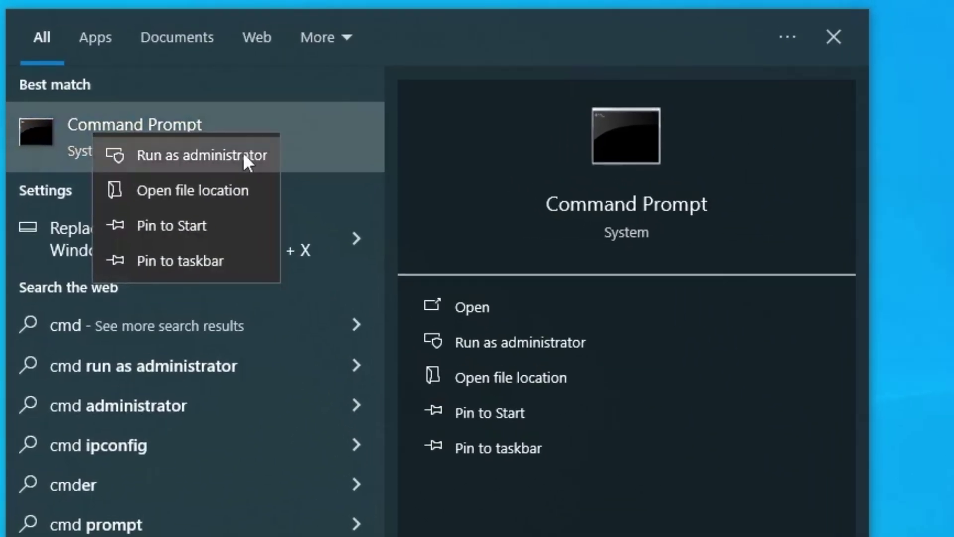
click(243, 157)
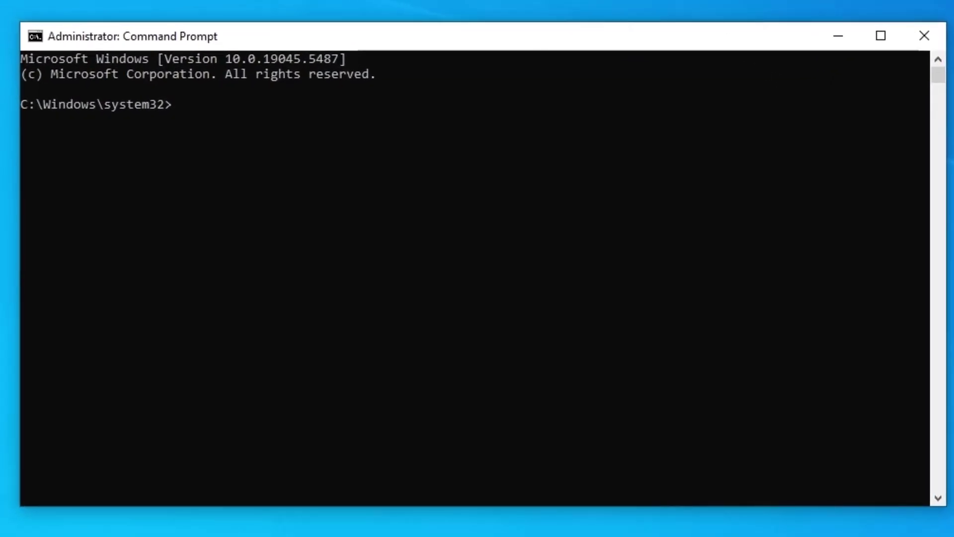
Start DiskPart in the administrator console
click(328, 178)
text(diskpart)
key(Return)
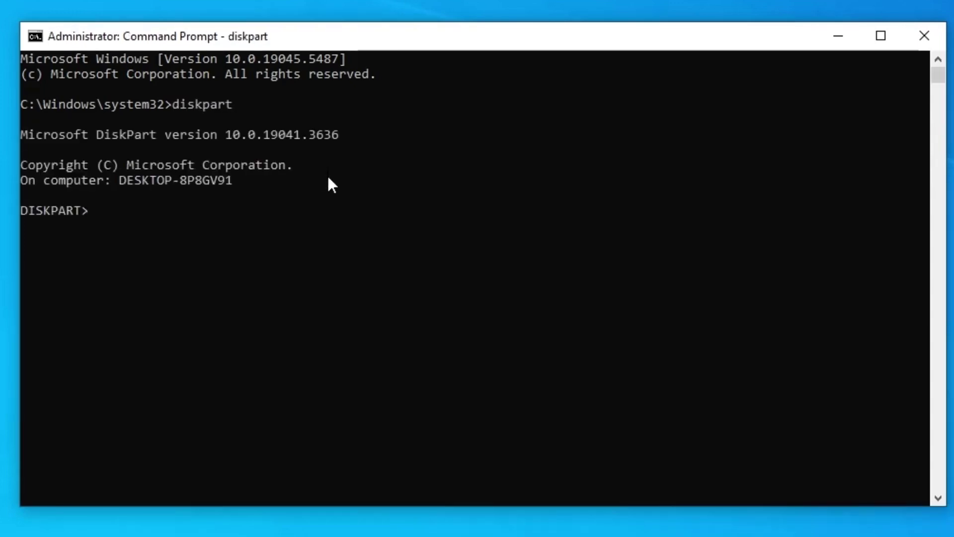
List all disks to identify the 57 GB USB drive
text(disk liost)
key(BackSpace)
key(BackSpace)
key(BackSpace)
text(st)
key(Return)
click(197, 496)
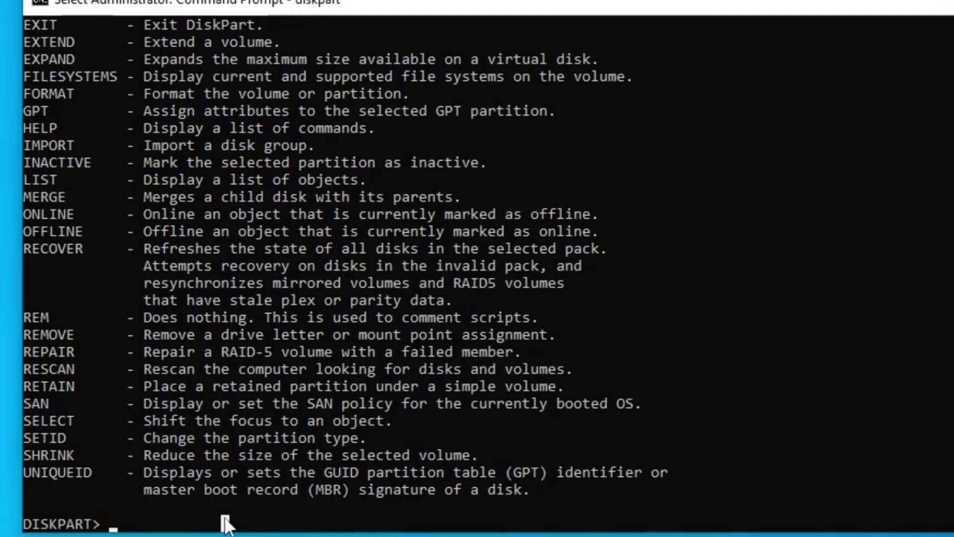
text(list disk)
key(Return)
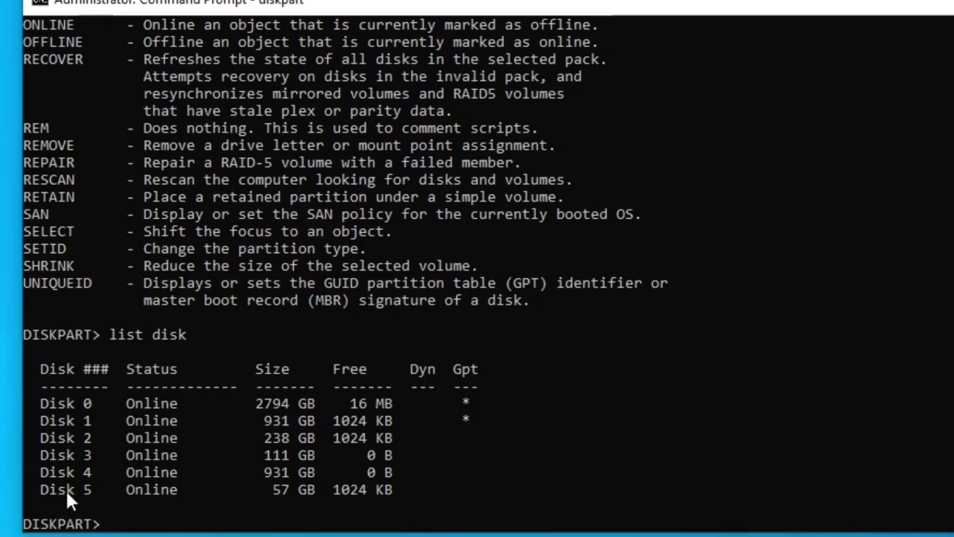
Select disk 5 and clean it, erasing all its partitions
click(190, 517)
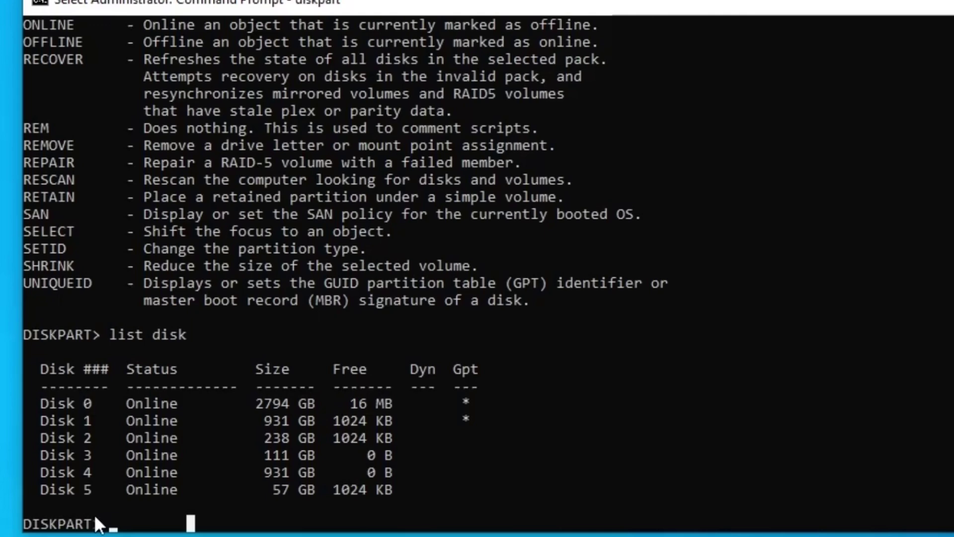
key(Escape)
text(select ds)
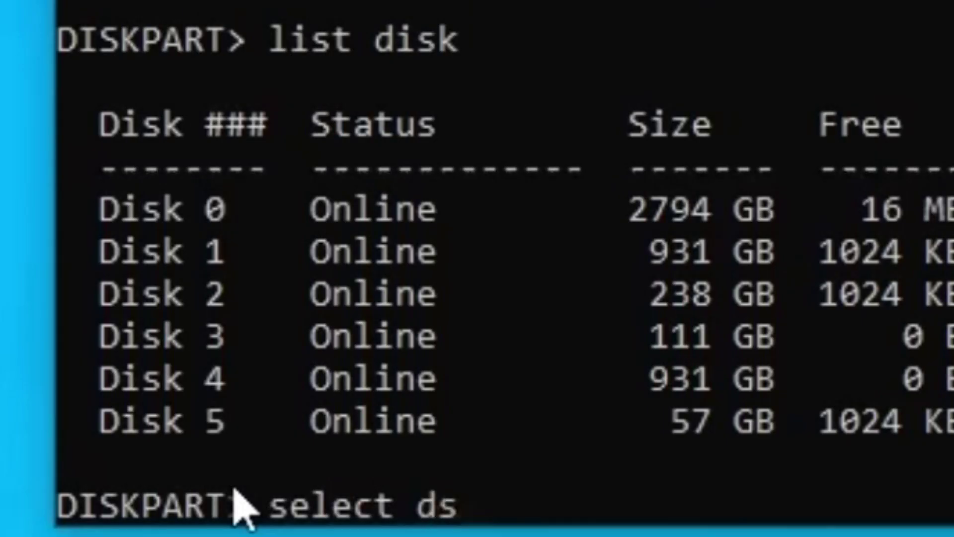
key(BackSpace)
text(isk)
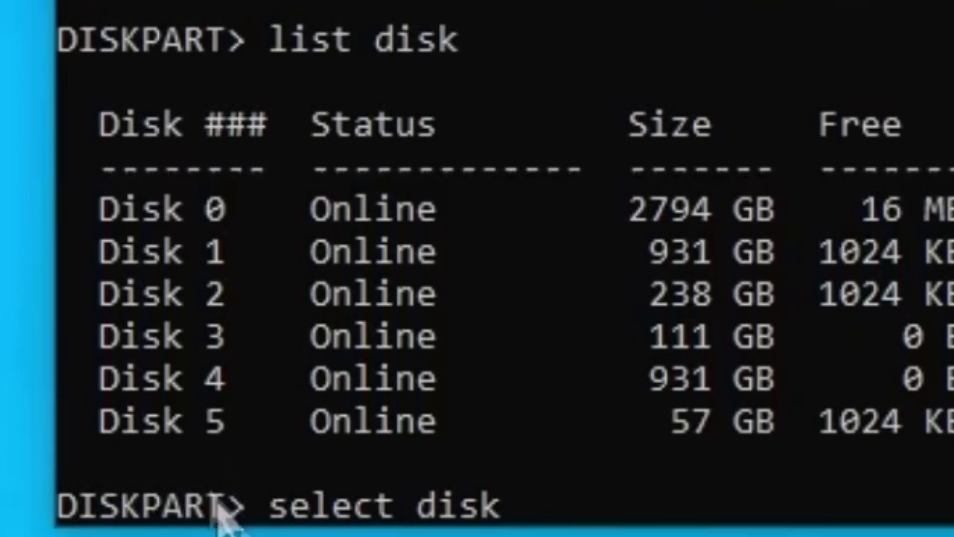
text(5)
key(Return)
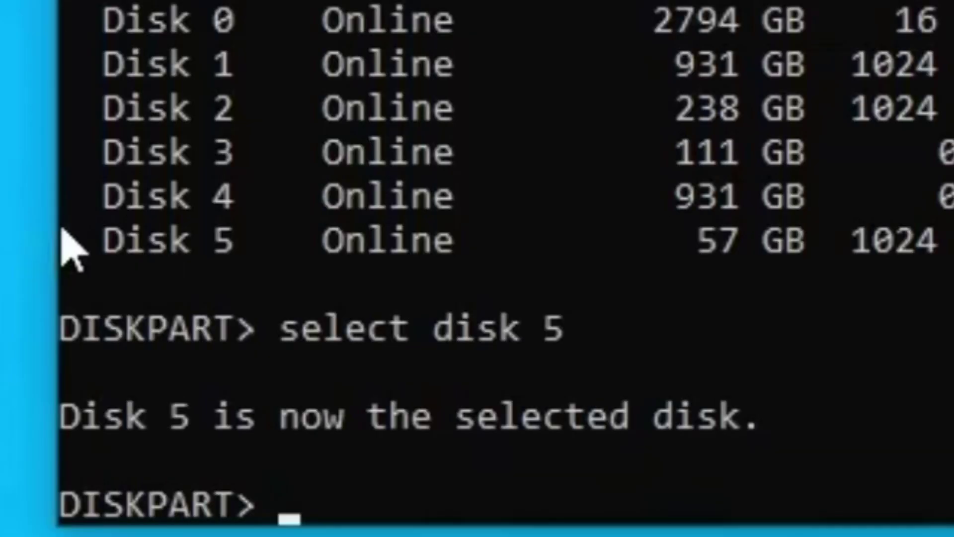
text(clean)
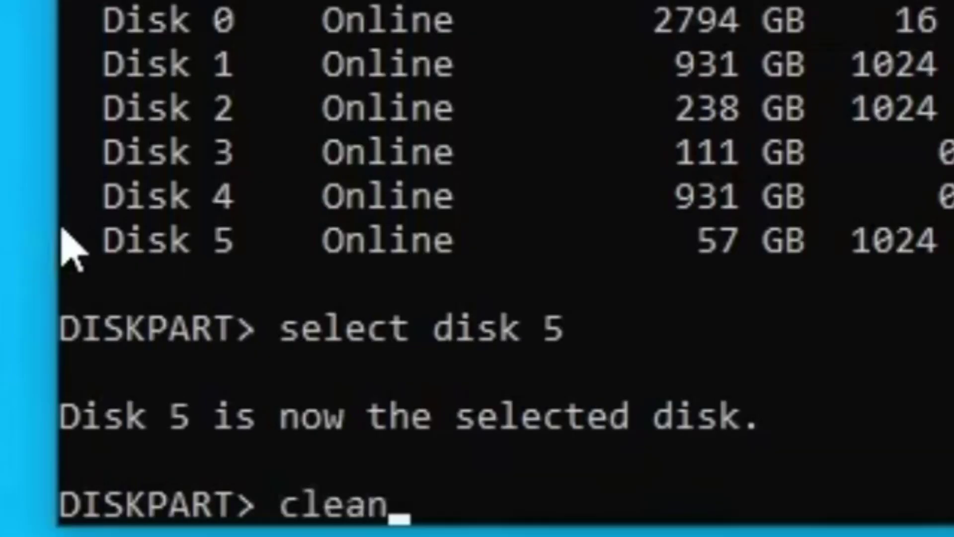
key(Return)
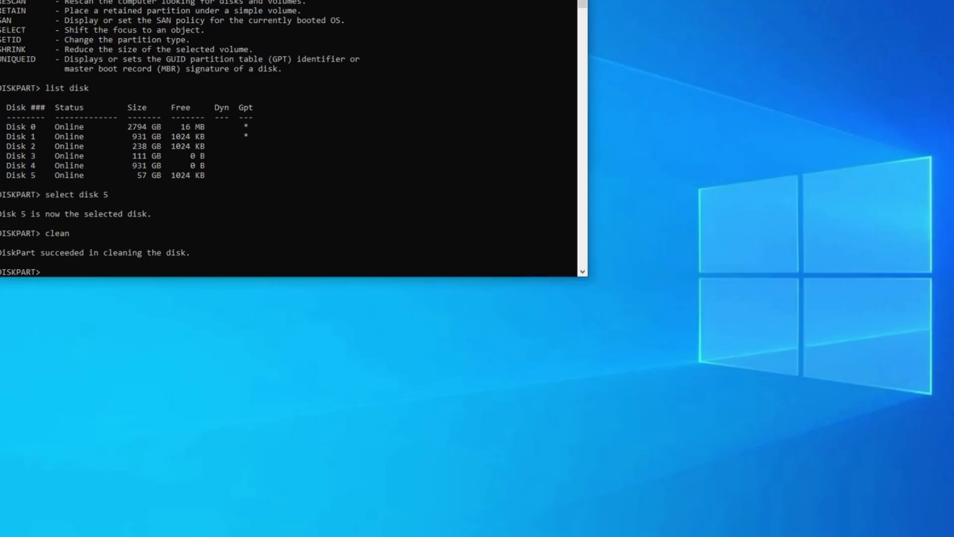
Relaunch Disk Management via diskmgmt.msc and open actions for Disk 5's unallocated space
key(super+r)
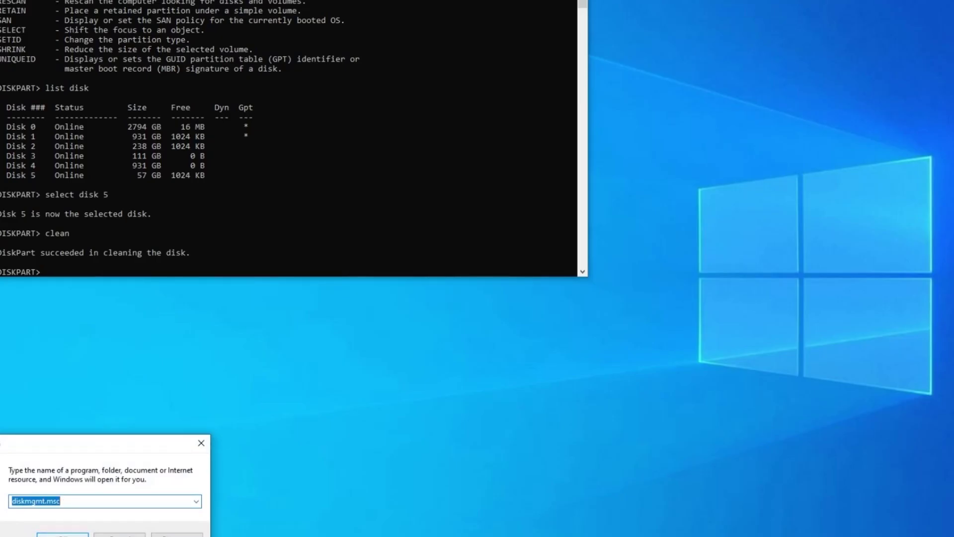
click(290, 437)
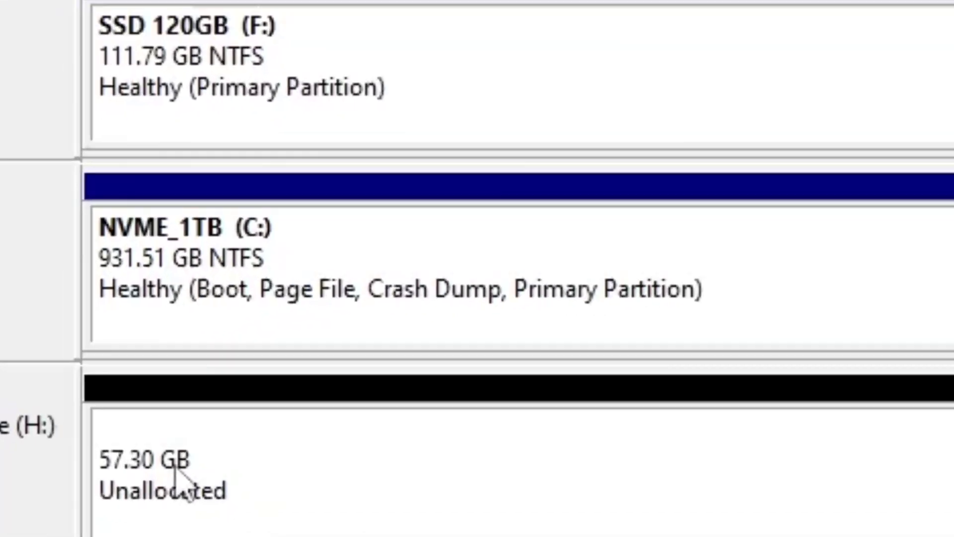
right_click(178, 480)
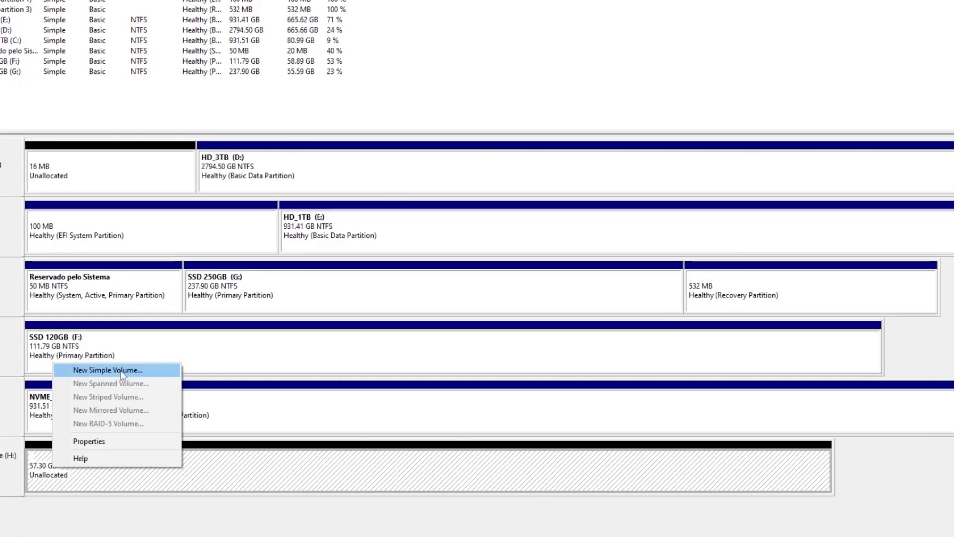
Run the New Simple Volume wizard, keeping 58672 MB size and drive letter I
click(122, 371)
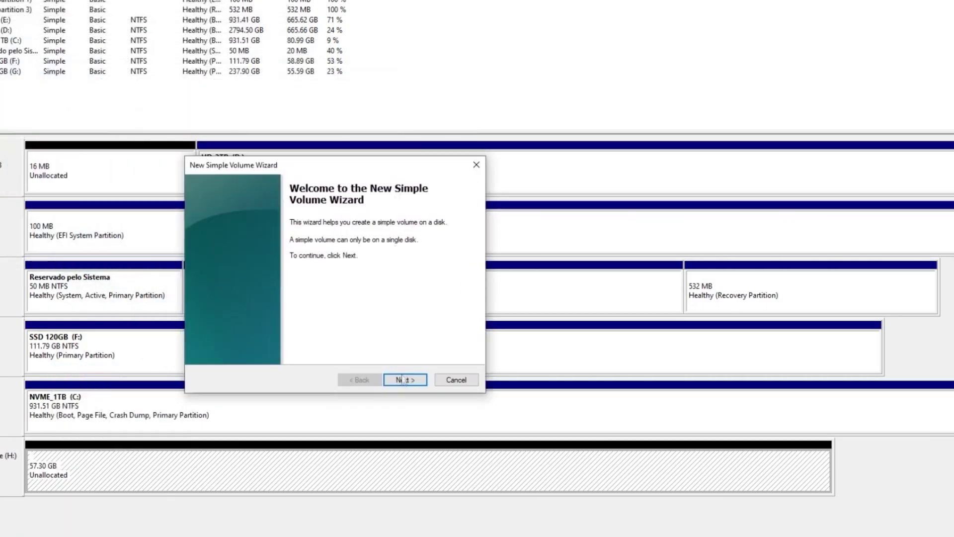
click(196, 216)
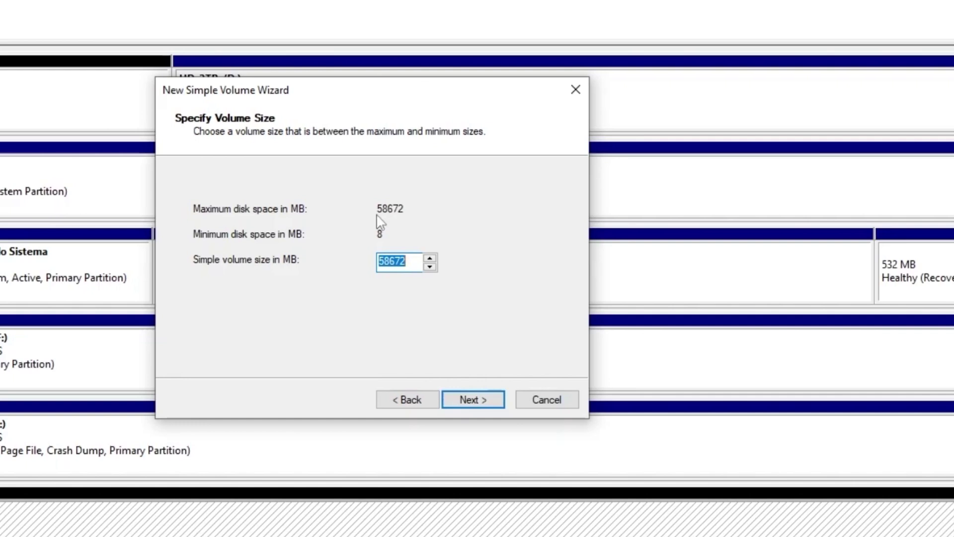
click(465, 403)
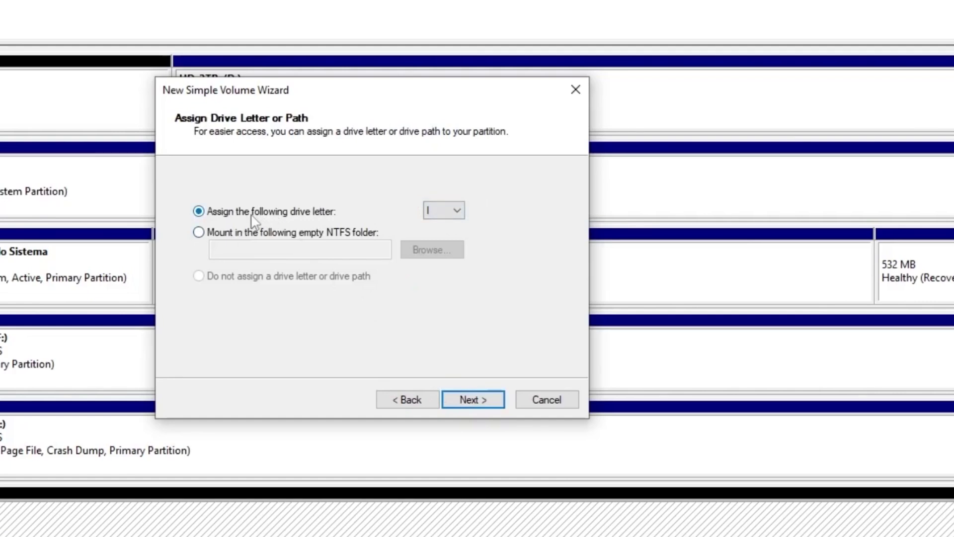
click(453, 218)
click(484, 303)
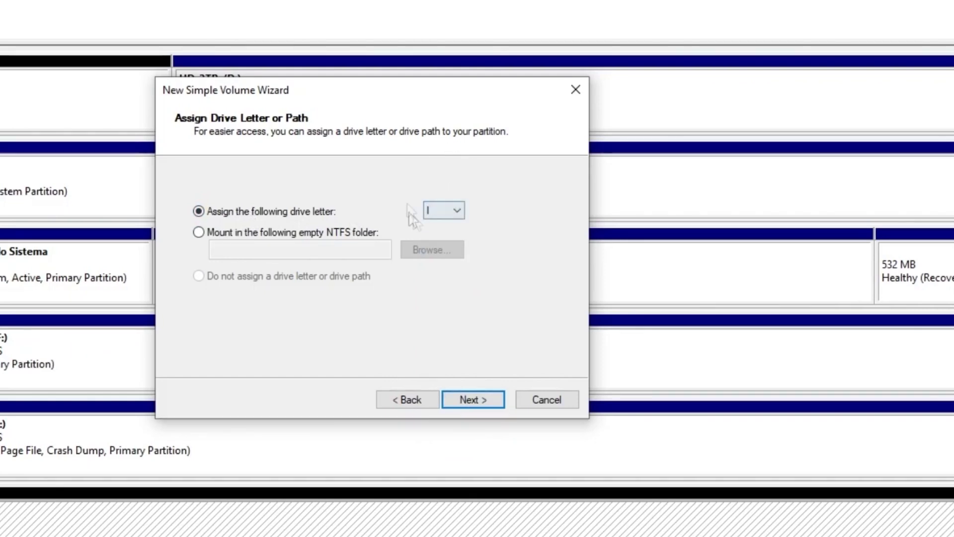
click(456, 404)
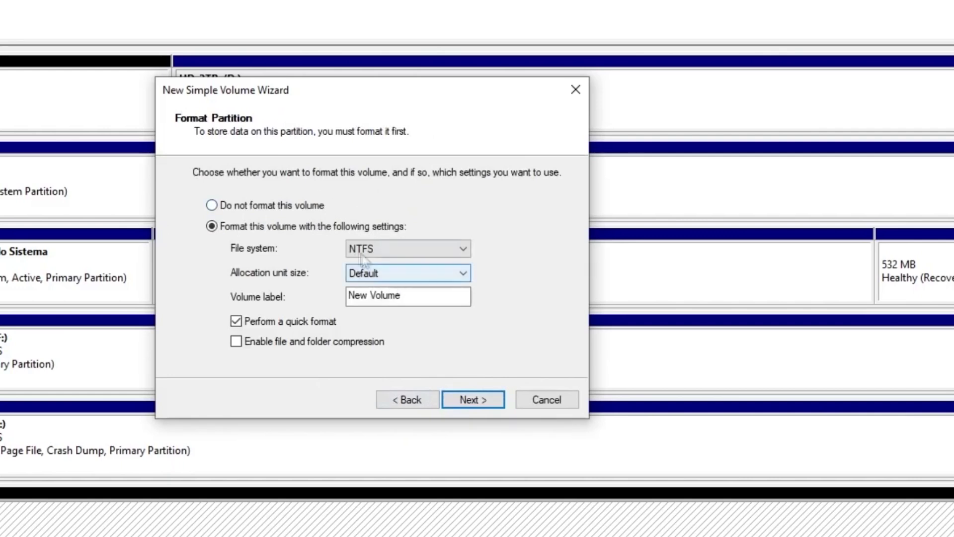
Quick-format the new volume as NTFS with default allocation size, replacing 'New Volume' with a custom label
click(465, 249)
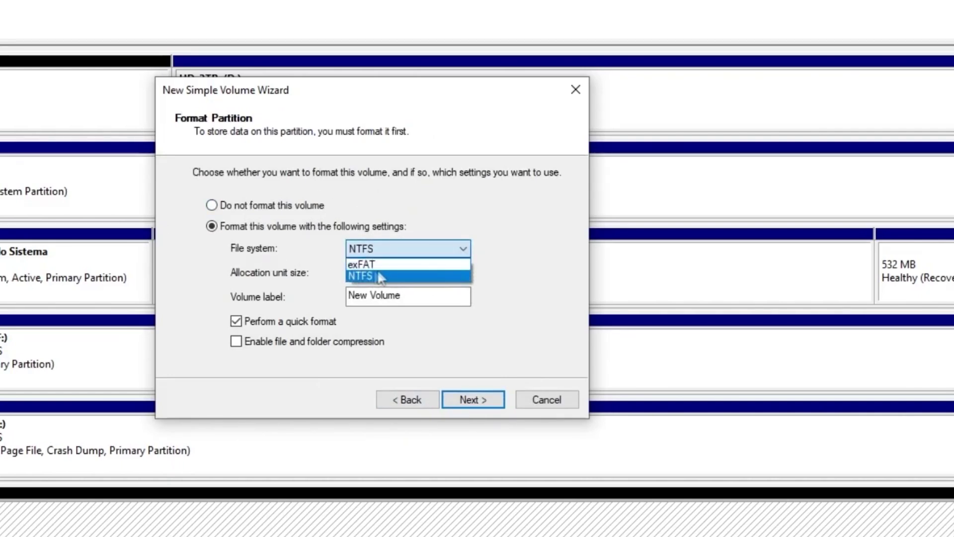
click(219, 276)
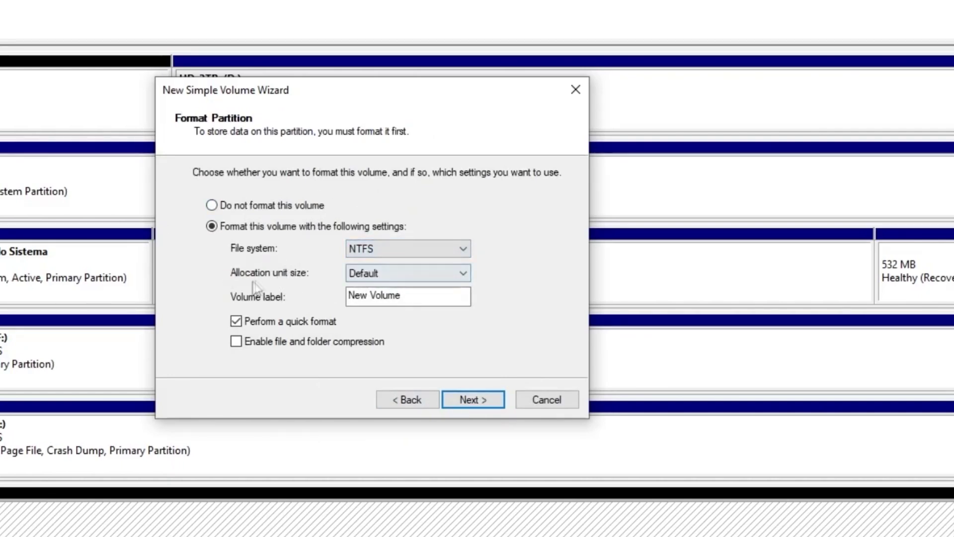
click(388, 281)
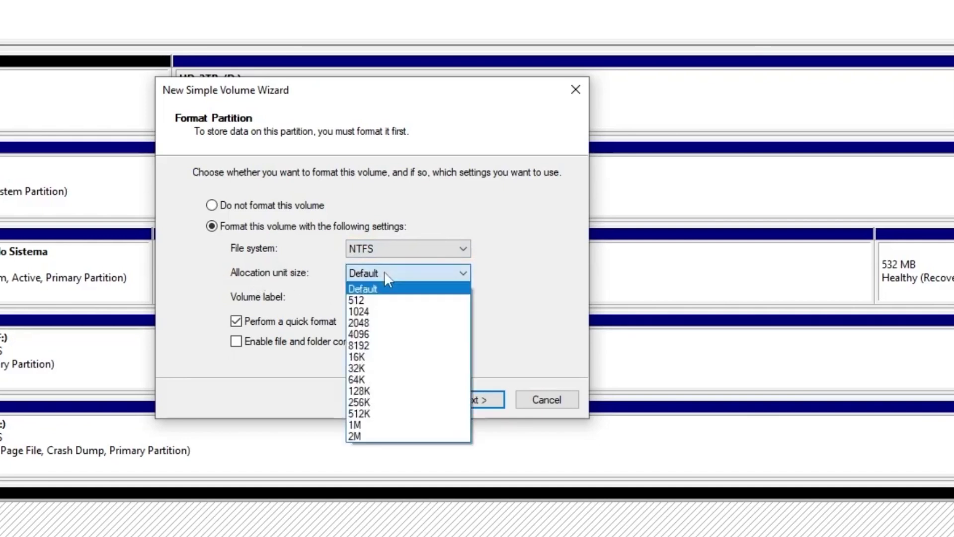
click(389, 281)
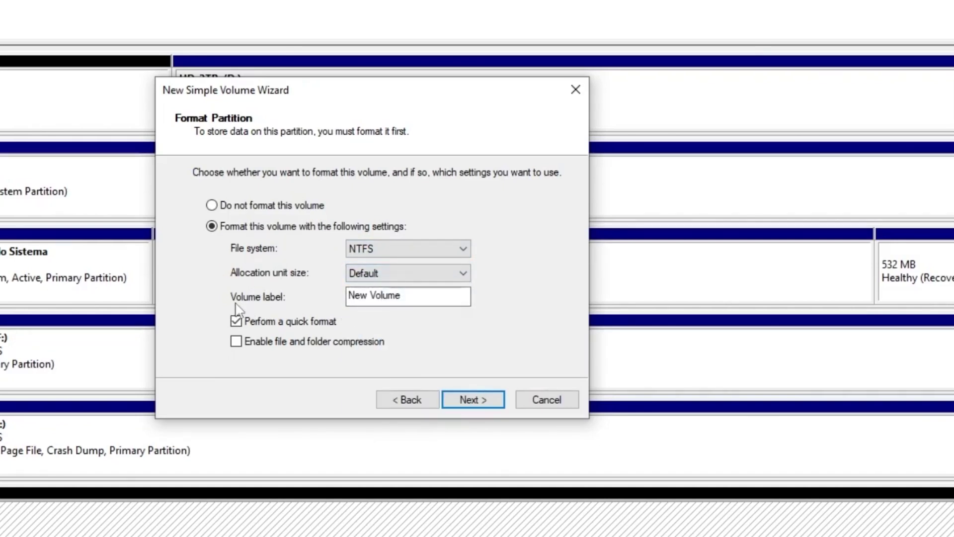
double_click(357, 295)
click(361, 295)
drag(424, 295, 275, 298)
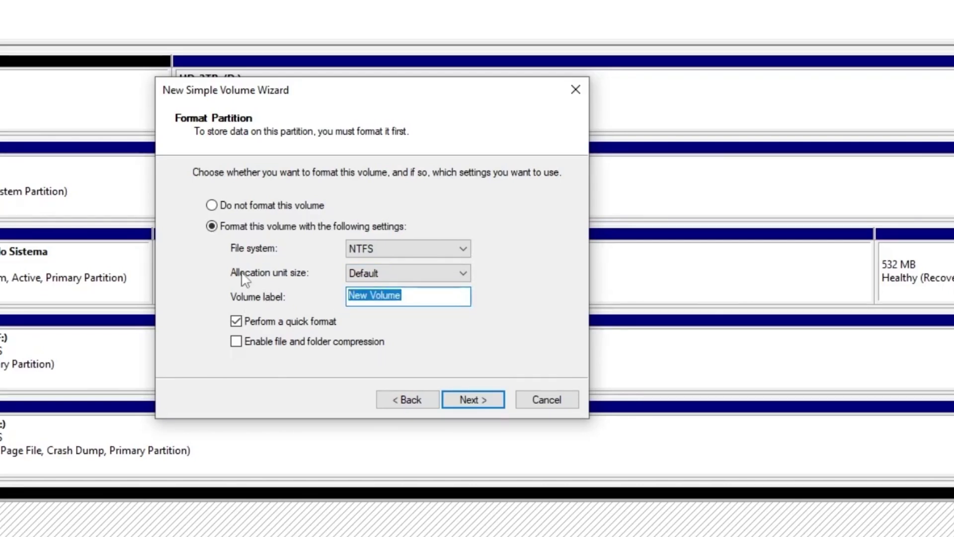
text(Luan)
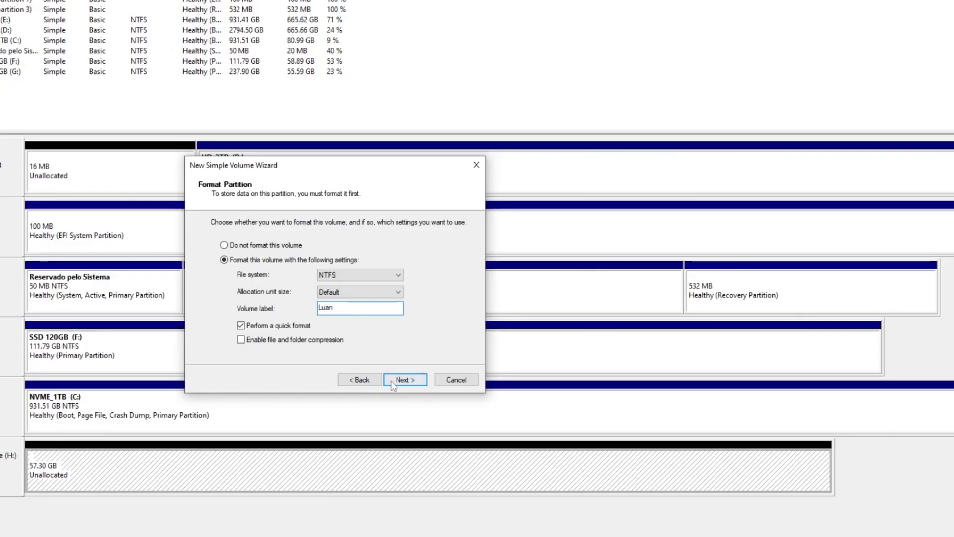
click(393, 382)
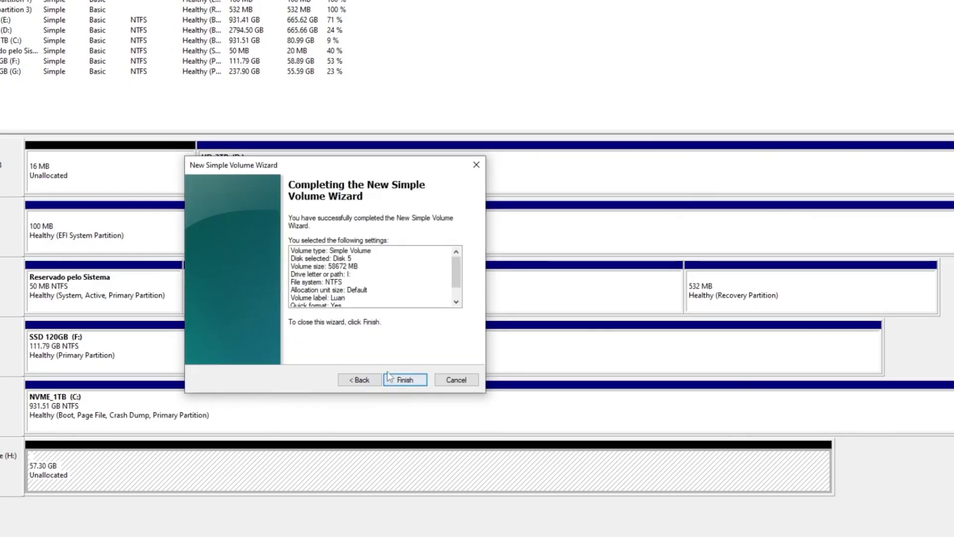
Finish the New Simple Volume Wizard, then bring up the refresh option for the drive list
click(390, 380)
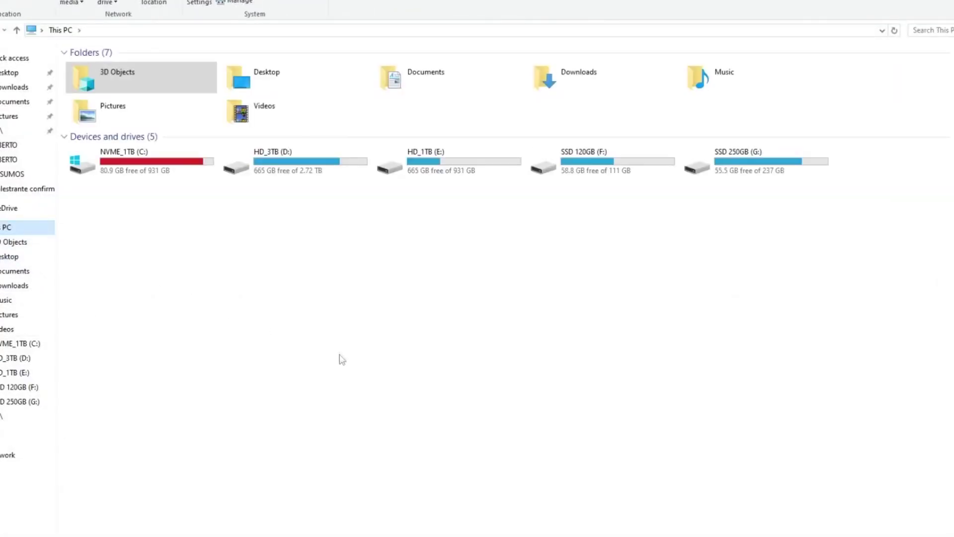
right_click(370, 291)
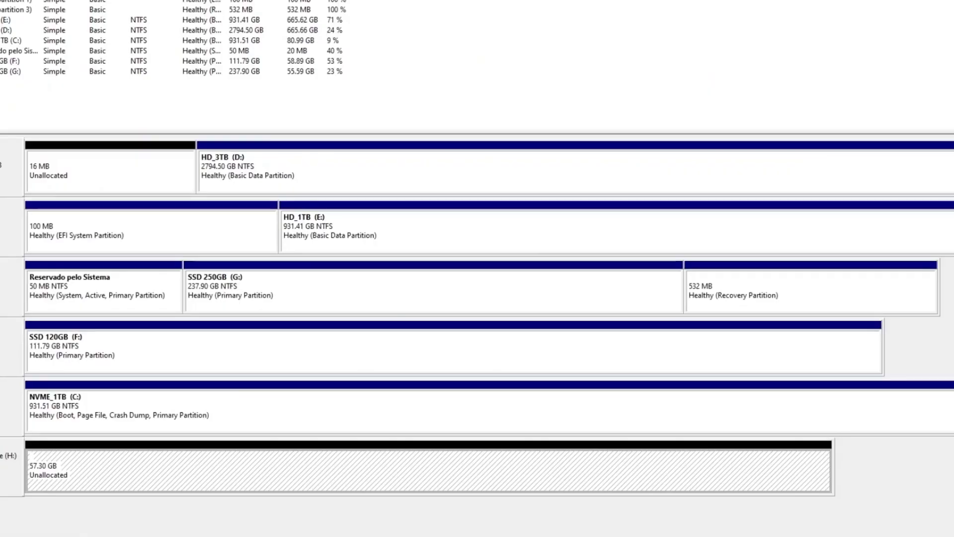